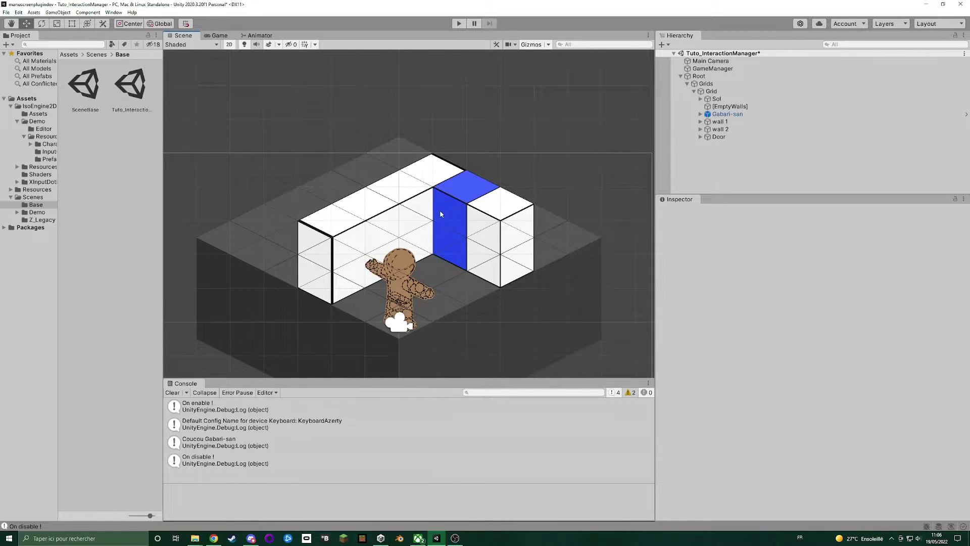
Add a Platform Manager component to the blue Door block
{"action": "left_click", "coordinate": [454, 212]}
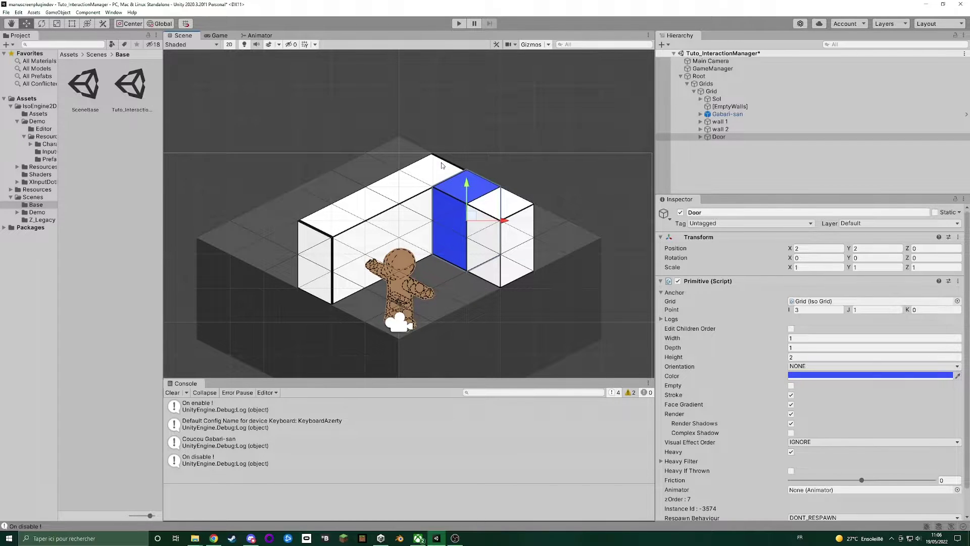
{"action": "scroll", "coordinate": [757, 312], "scroll_direction": "down", "scroll_amount": 2}
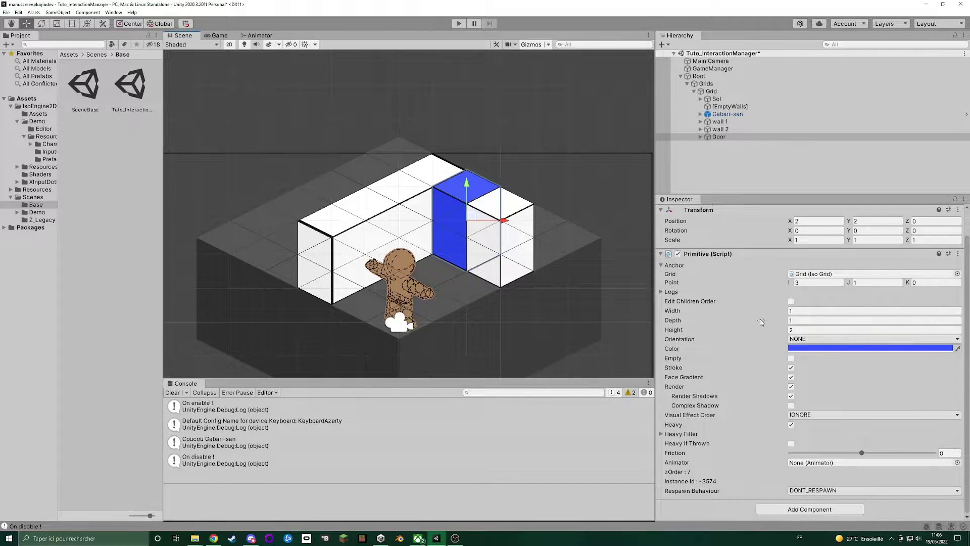
{"action": "left_click", "coordinate": [810, 512]}
{"action": "left_click", "coordinate": [794, 419]}
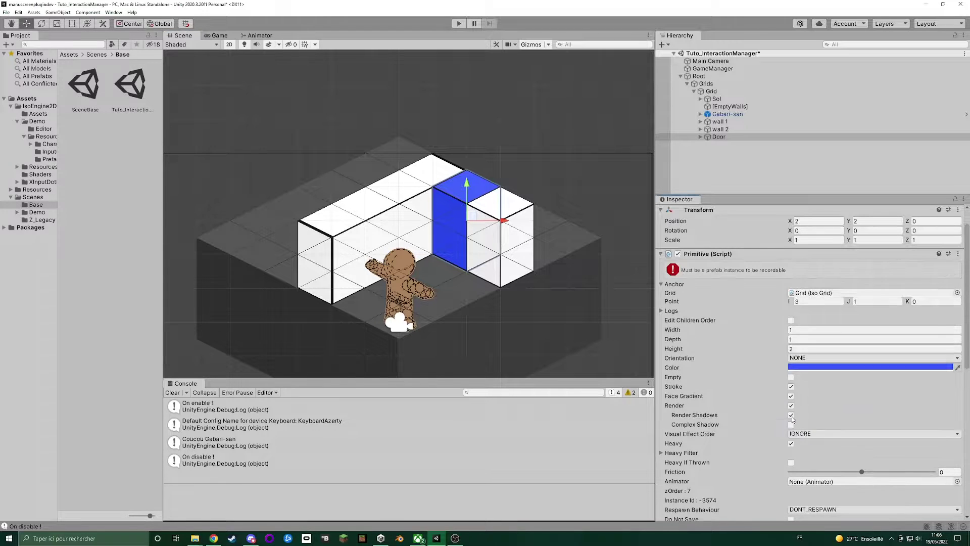
Add a movement pattern named OpenDoor to the door's Platform Manager
{"action": "scroll", "coordinate": [753, 316], "scroll_direction": "down", "scroll_amount": 5}
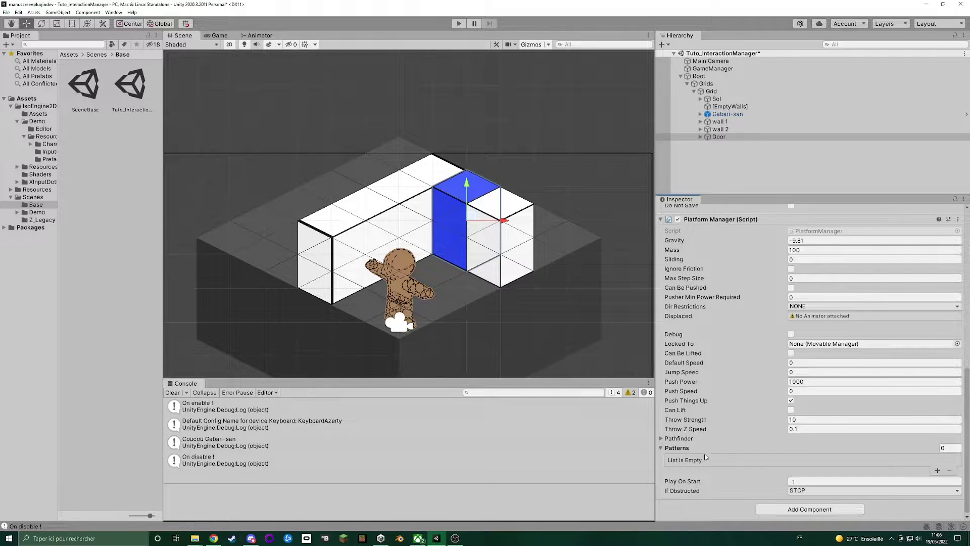
{"action": "left_click", "coordinate": [938, 471]}
{"action": "left_click", "coordinate": [808, 417]}
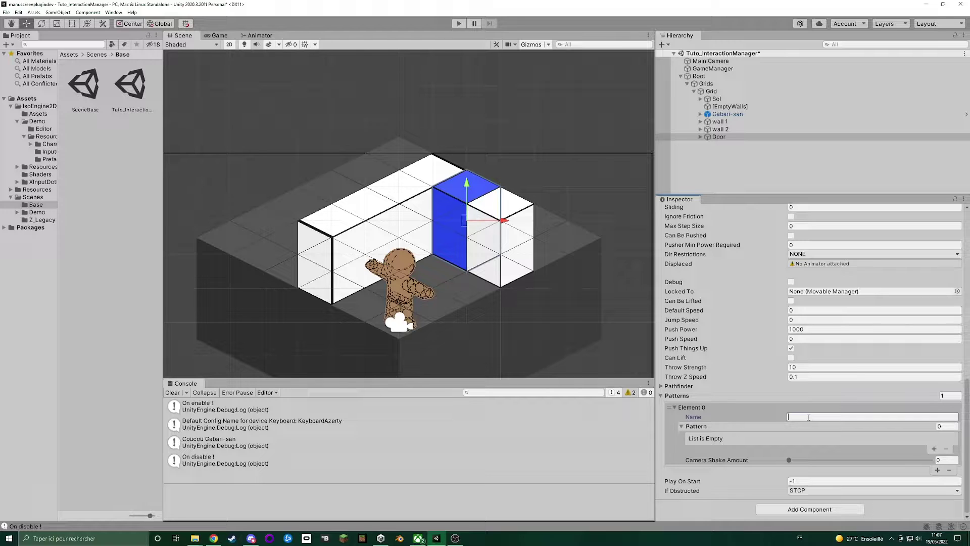
{"action": "type", "text": "OpenDoor"}
Add a first movement to the OpenDoor pattern with direction NE and speed 6
{"action": "left_click", "coordinate": [935, 449]}
{"action": "scroll", "coordinate": [859, 425], "scroll_direction": "down", "scroll_amount": 2}
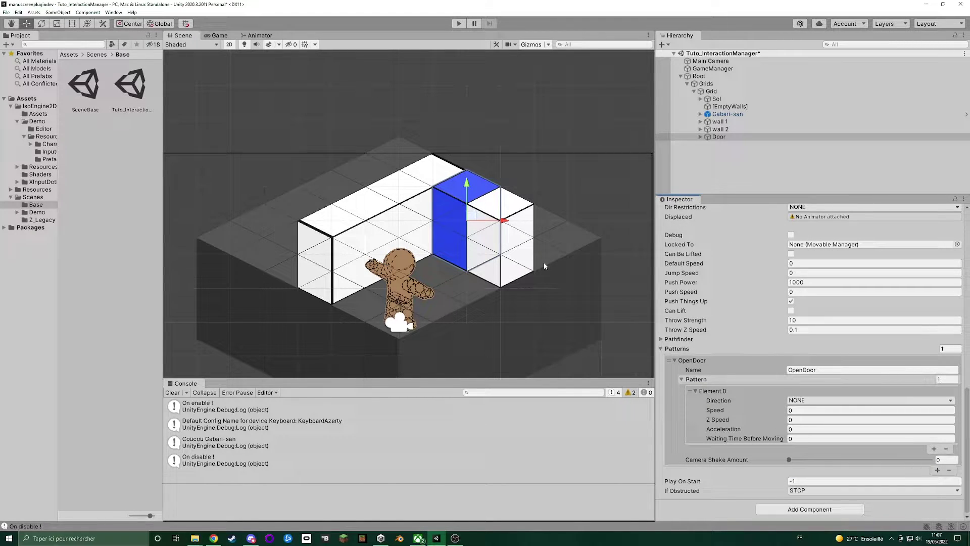
{"action": "left_click", "coordinate": [818, 400]}
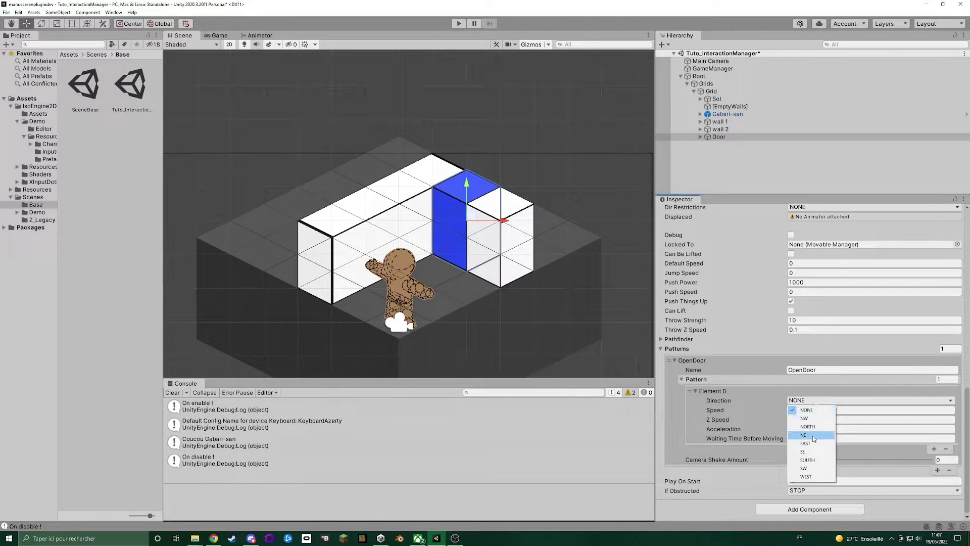
{"action": "left_click", "coordinate": [803, 434]}
{"action": "left_click", "coordinate": [805, 410]}
{"action": "type", "text": "6"}
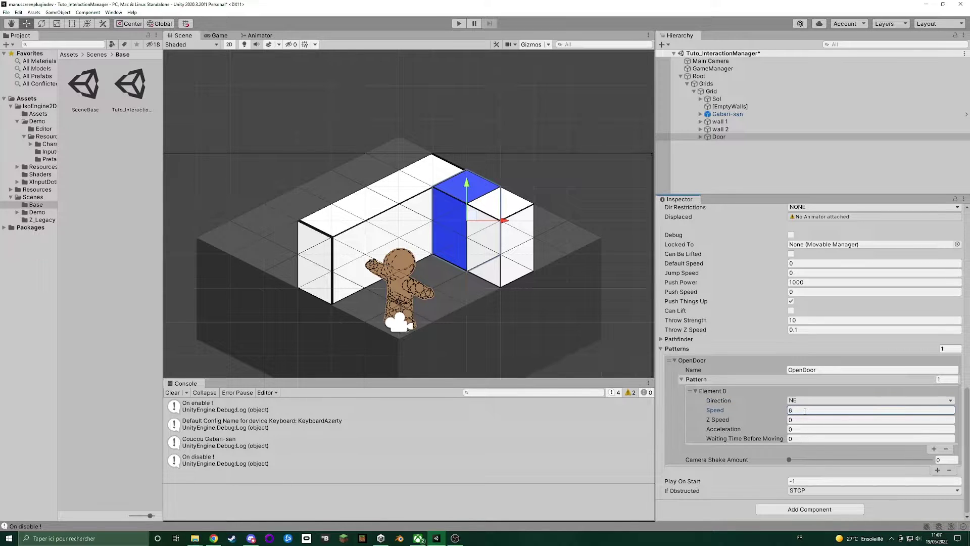
{"action": "left_click", "coordinate": [755, 419]}
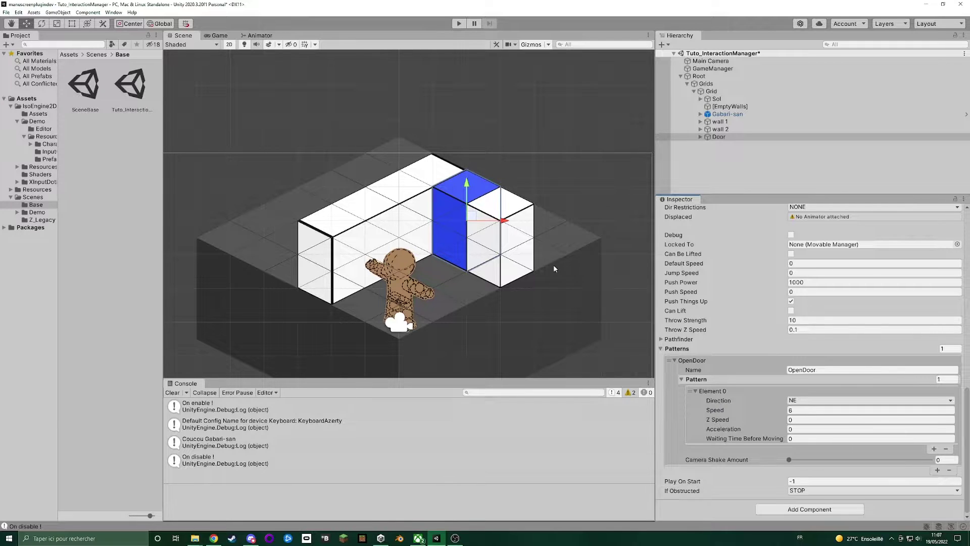
{"action": "left_click", "coordinate": [803, 420]}
Add a second movement to the OpenDoor pattern and set its direction to NW
{"action": "left_click", "coordinate": [933, 448]}
{"action": "scroll", "coordinate": [816, 414], "scroll_direction": "down", "scroll_amount": 1}
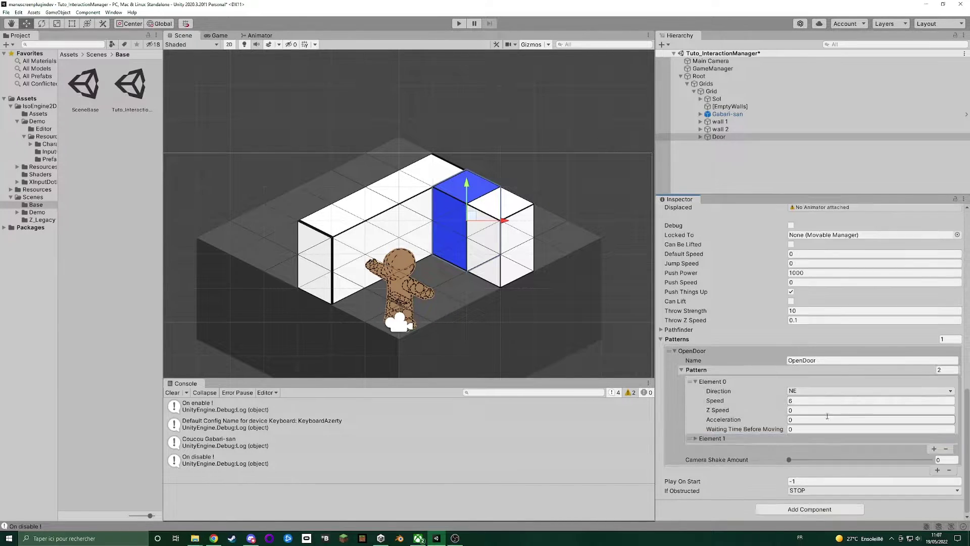
{"action": "left_click", "coordinate": [697, 439]}
{"action": "scroll", "coordinate": [757, 405], "scroll_direction": "down", "scroll_amount": 3}
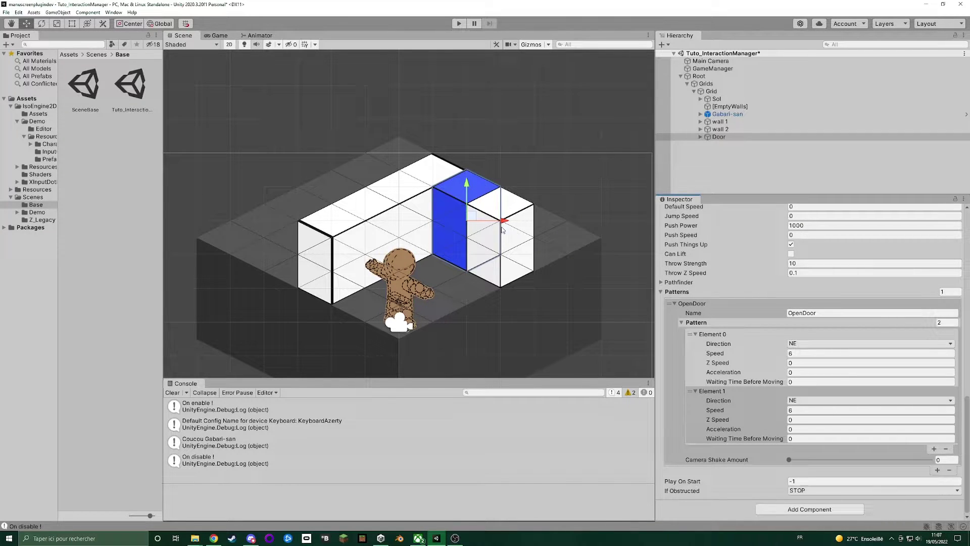
{"action": "left_click", "coordinate": [810, 402]}
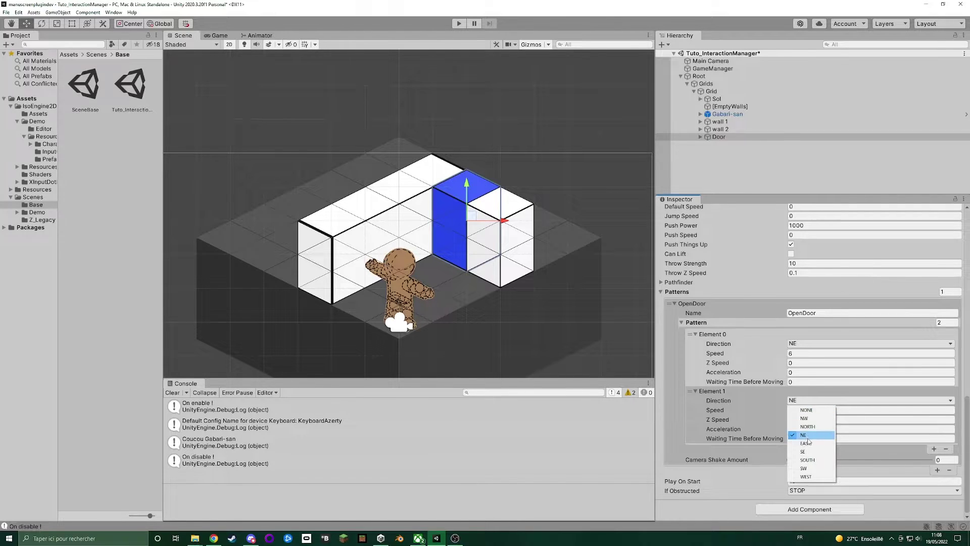
{"action": "left_click", "coordinate": [809, 418]}
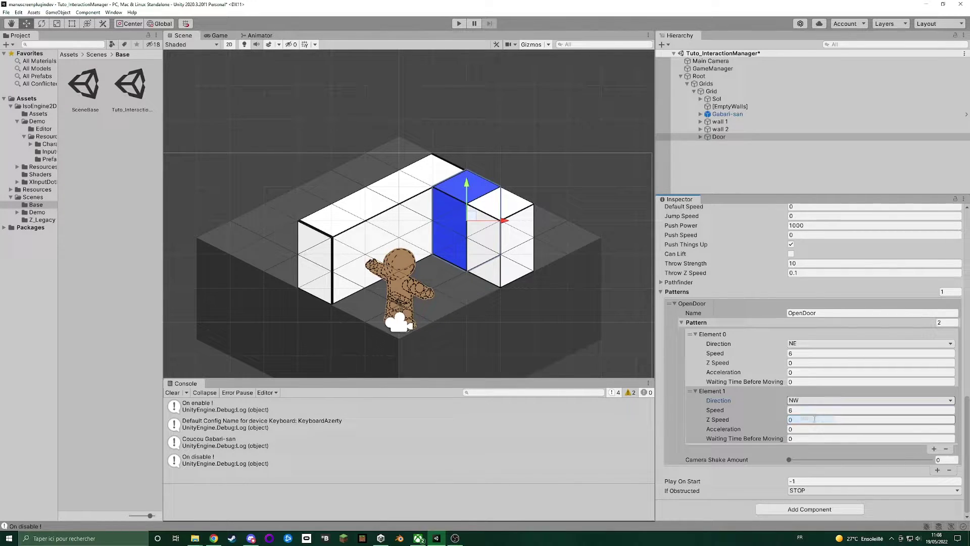
Set the door's Play On Start to 0 and its If Obstructed behaviour to WAIT
{"action": "left_click", "coordinate": [809, 480]}
{"action": "type", "text": "0"}
{"action": "left_click", "coordinate": [830, 491]}
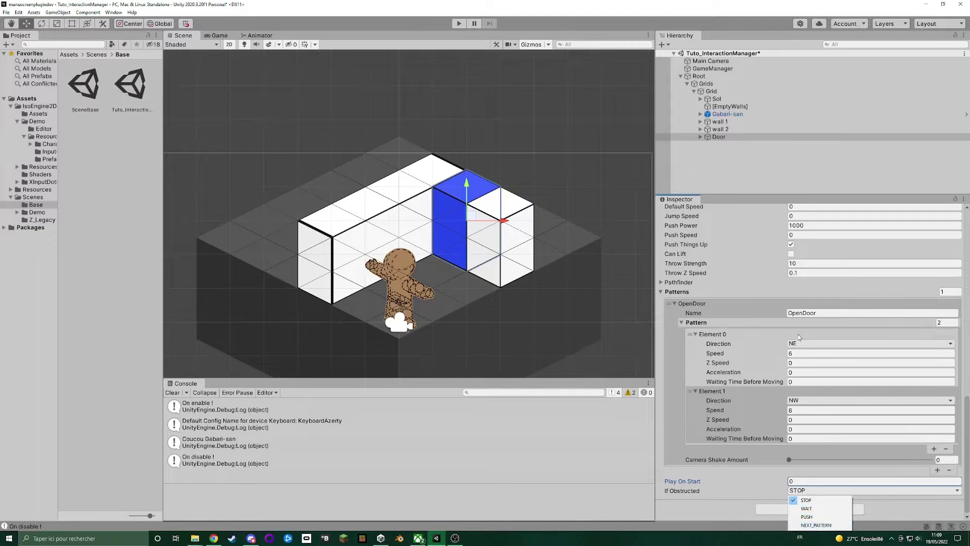
{"action": "left_click", "coordinate": [814, 510]}
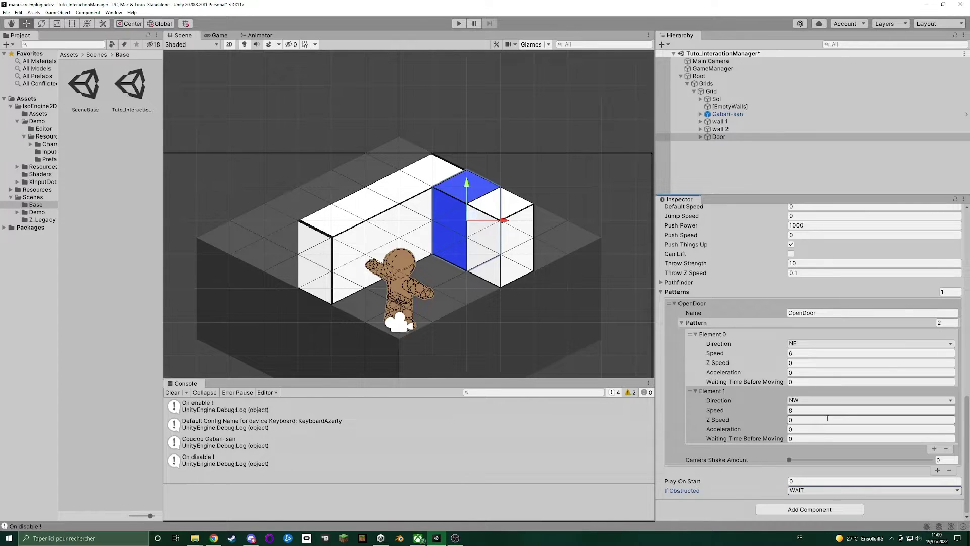
Run the scene to test the door's automatic movement at start, and stop it
{"action": "scroll", "coordinate": [826, 409], "scroll_direction": "up", "scroll_amount": 10}
{"action": "scroll", "coordinate": [782, 407], "scroll_direction": "down", "scroll_amount": 10}
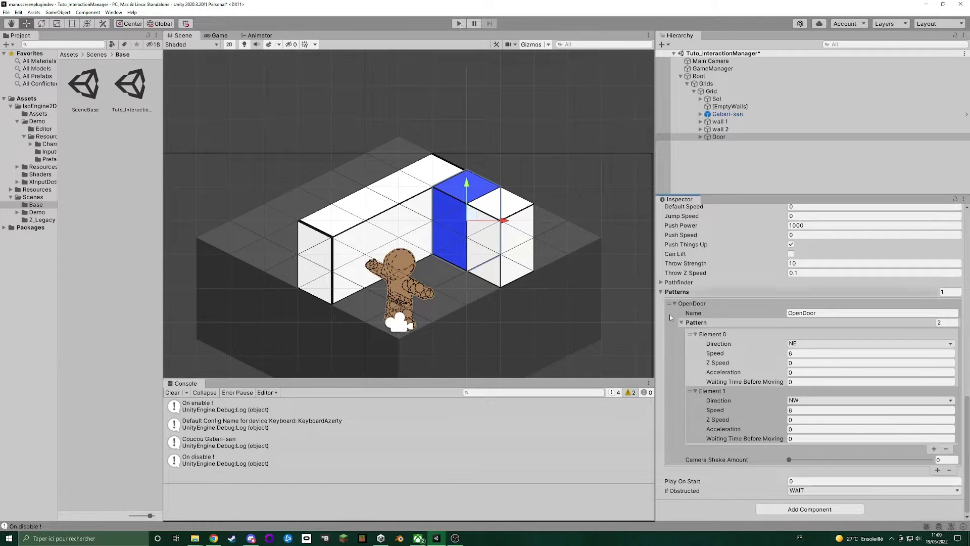
{"action": "left_click", "coordinate": [457, 24]}
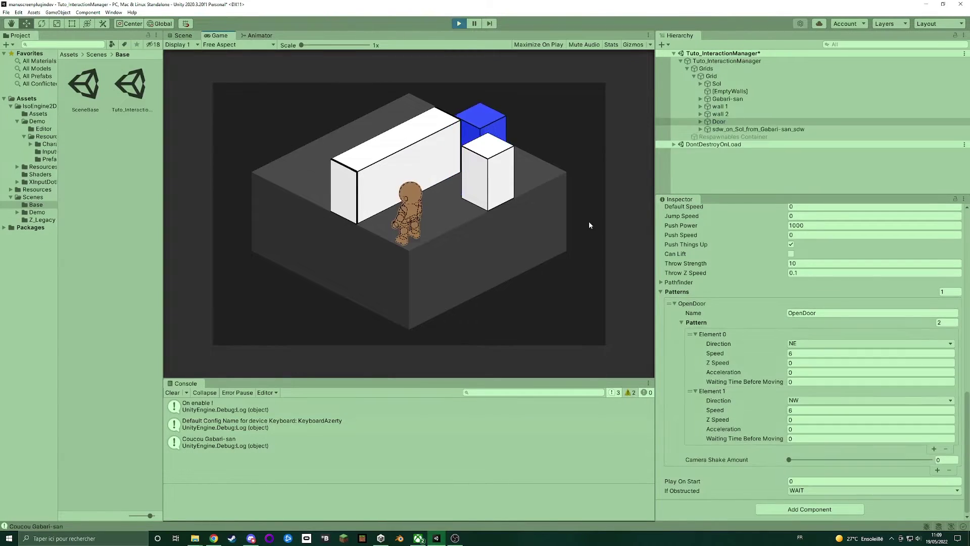
{"action": "left_click", "coordinate": [458, 24]}
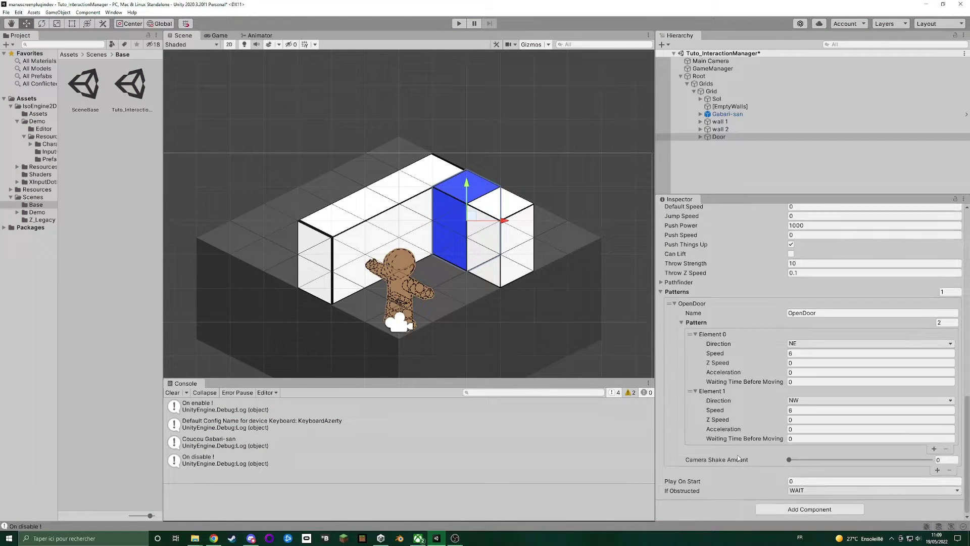
Set the door's Play On Start to -1 and add an Interactions Manager component to the door
{"action": "left_click", "coordinate": [799, 480]}
{"action": "type", "text": "-1"}
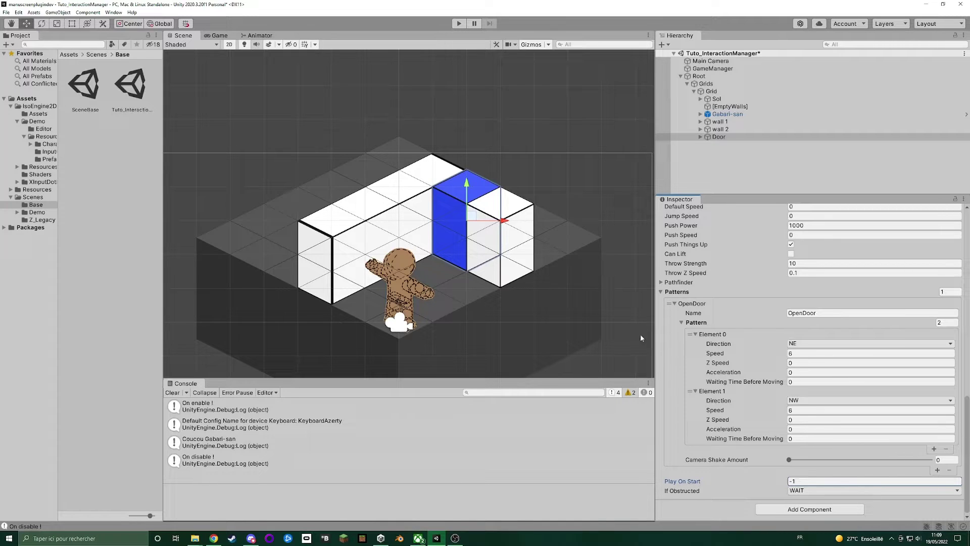
{"action": "left_click", "coordinate": [810, 511]}
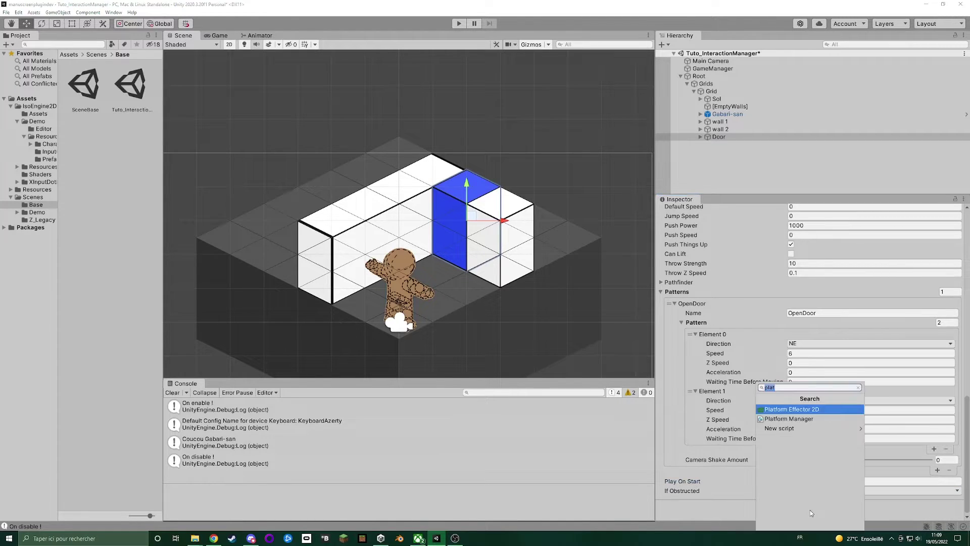
{"action": "type", "text": "inter"}
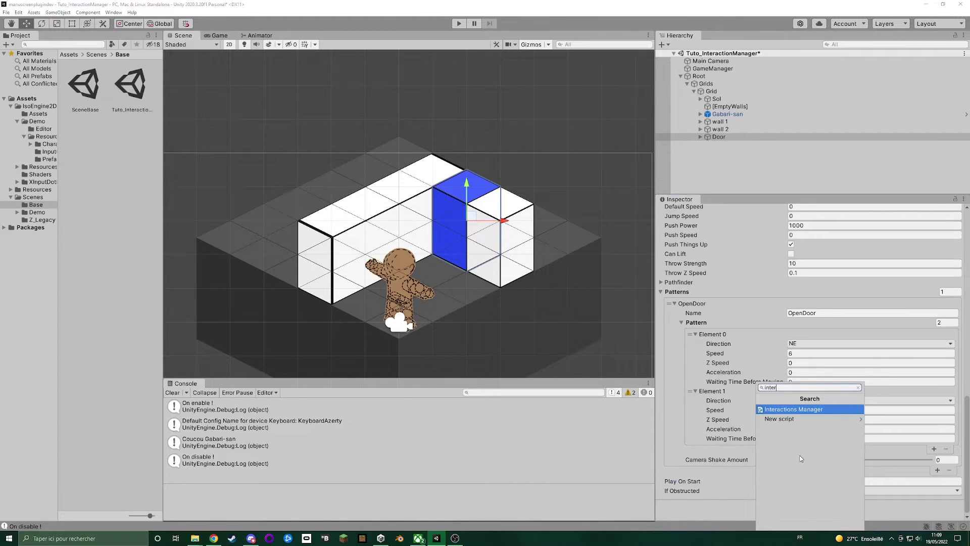
{"action": "left_click", "coordinate": [793, 409]}
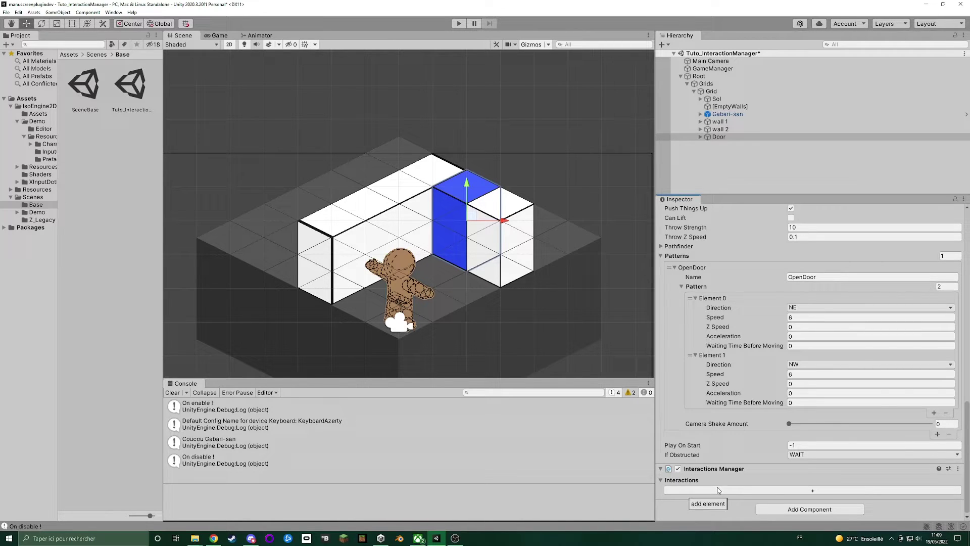
Add an interaction to the door that initialises on start and uses a HIT trigger
{"action": "left_click", "coordinate": [718, 488]}
{"action": "scroll", "coordinate": [726, 470], "scroll_direction": "down", "scroll_amount": 3}
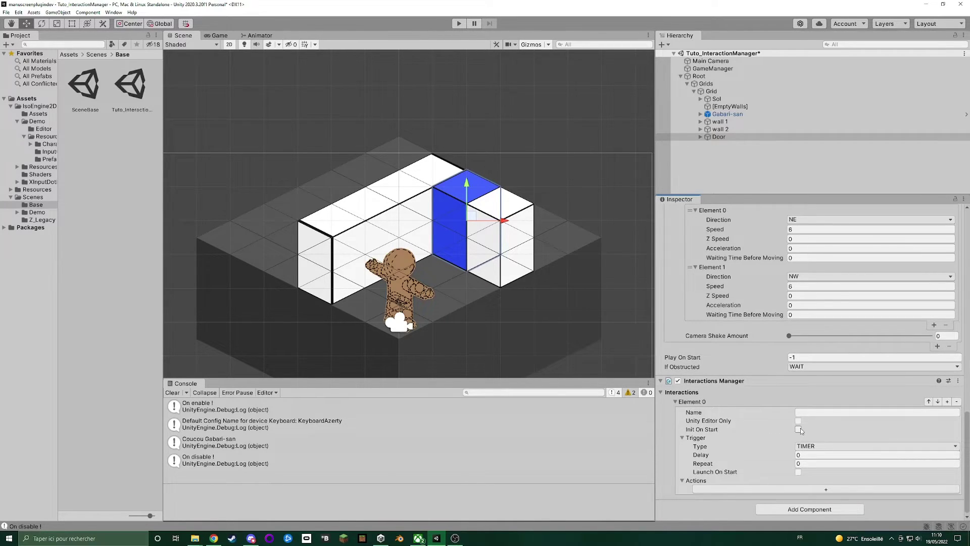
{"action": "left_click", "coordinate": [825, 446]}
{"action": "left_click", "coordinate": [812, 480]}
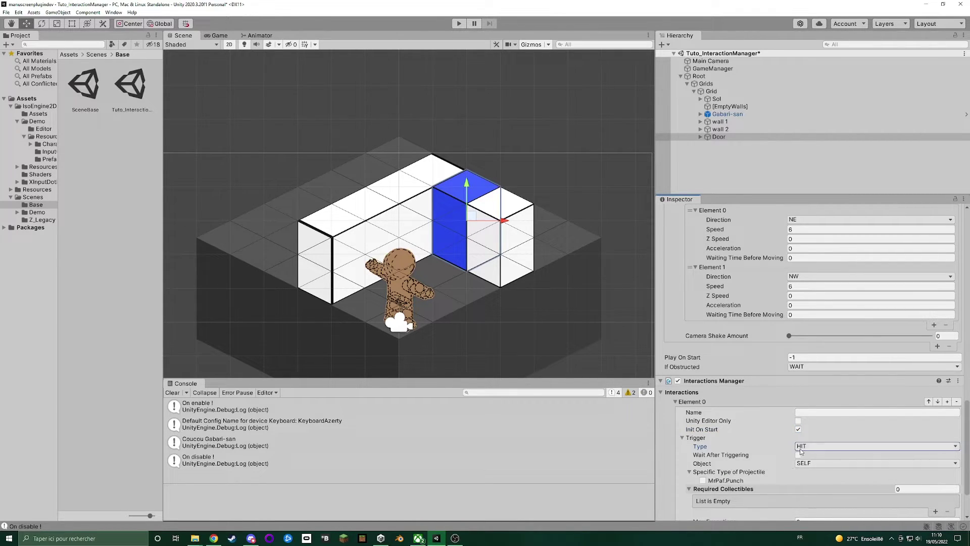
Add an action of type CALLBACK to the door's HIT interaction
{"action": "scroll", "coordinate": [745, 455], "scroll_direction": "down", "scroll_amount": 2}
{"action": "left_click", "coordinate": [719, 488]}
{"action": "scroll", "coordinate": [733, 459], "scroll_direction": "down", "scroll_amount": 2}
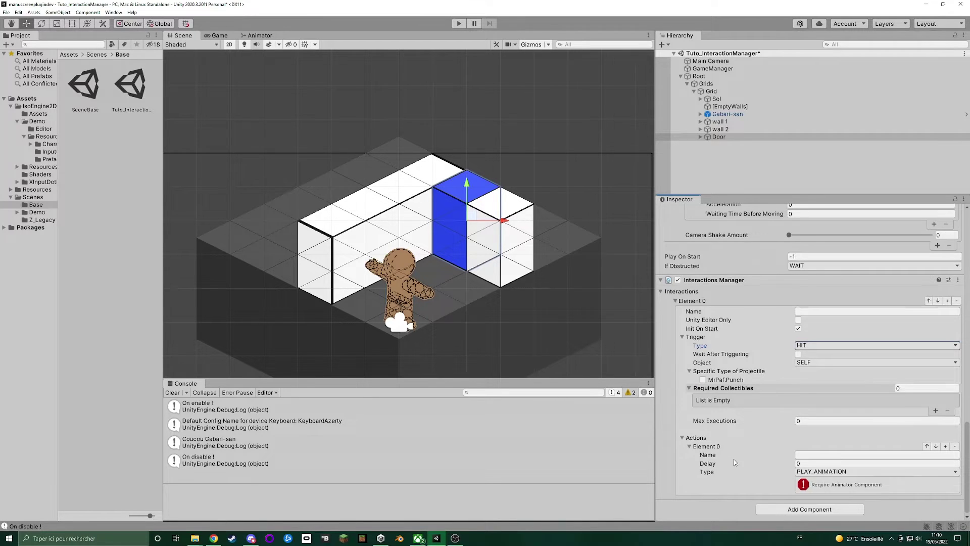
{"action": "left_click", "coordinate": [840, 473]}
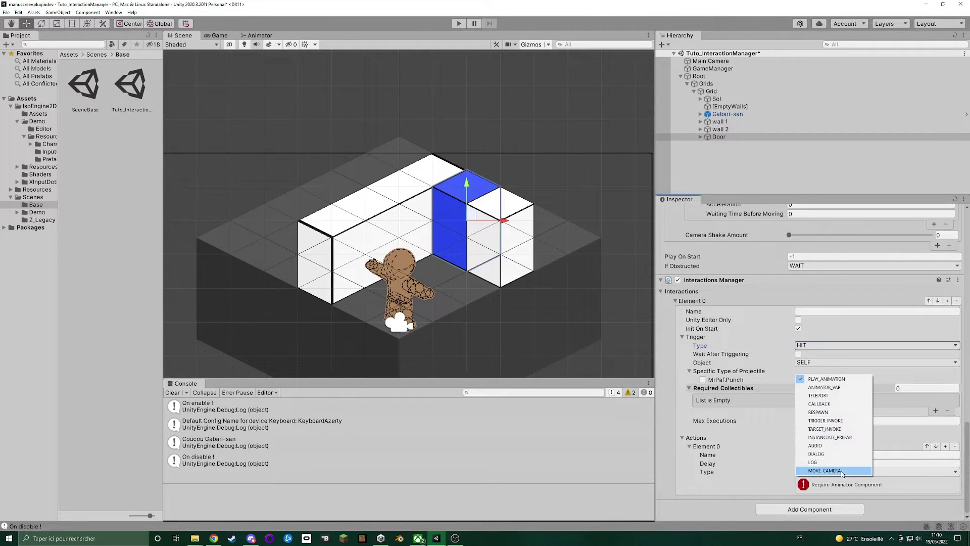
{"action": "left_click", "coordinate": [841, 403]}
Add an entry to the action's callback list and assign the Door object as its target
{"action": "scroll", "coordinate": [765, 402], "scroll_direction": "down", "scroll_amount": 1}
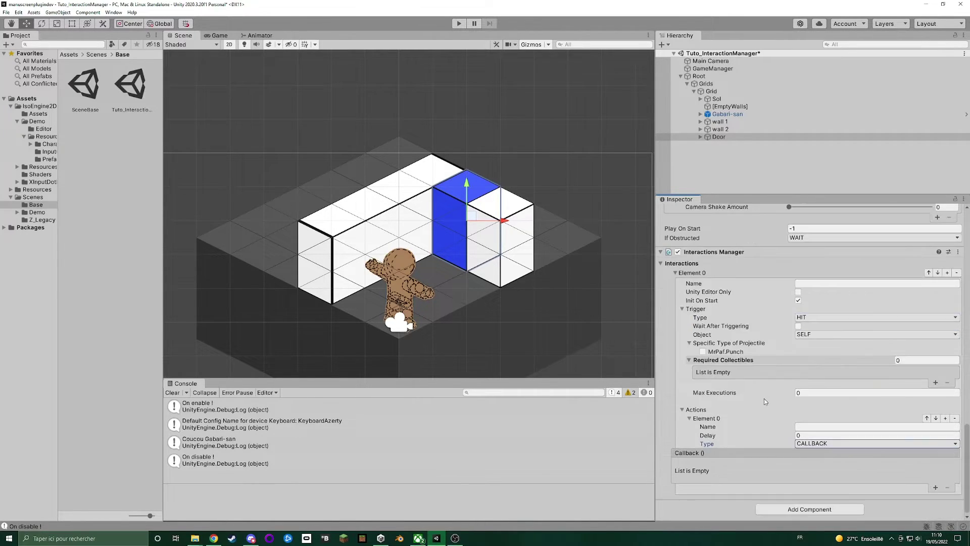
{"action": "left_click", "coordinate": [936, 488]}
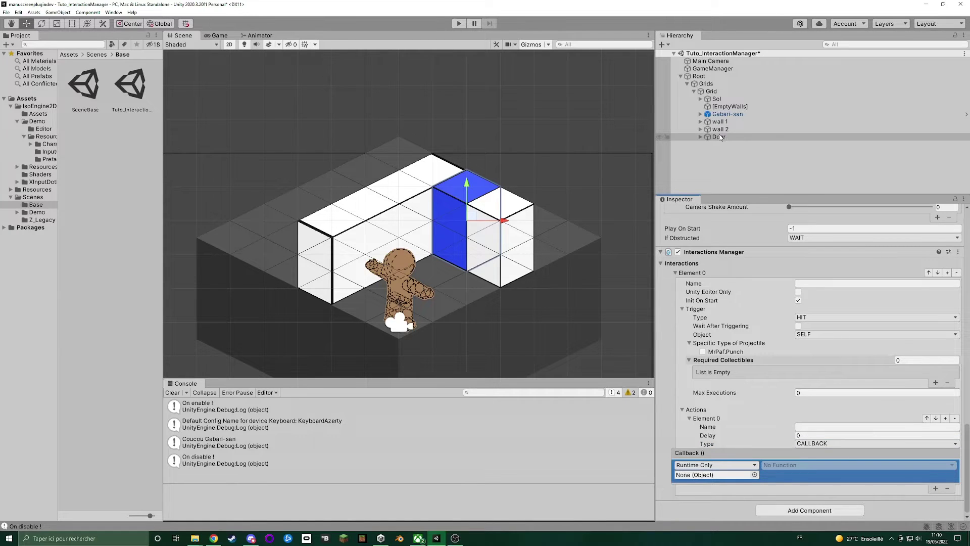
{"action": "scroll", "coordinate": [715, 356], "scroll_direction": "up", "scroll_amount": 1}
{"action": "left_click_drag", "start_coordinate": [714, 356], "coordinate": [725, 506]}
{"action": "scroll", "coordinate": [762, 498], "scroll_direction": "down", "scroll_amount": 1}
Set the callback function to PlatformManager's Play (string) with the argument OpenDoor, matching the pattern's name
{"action": "left_click", "coordinate": [801, 465]}
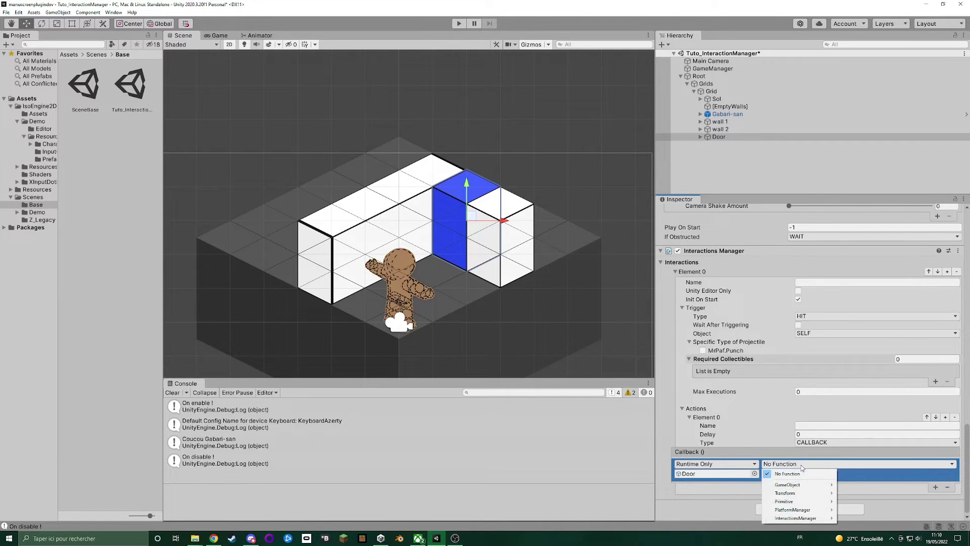
{"action": "mouse_move", "coordinate": [808, 502]}
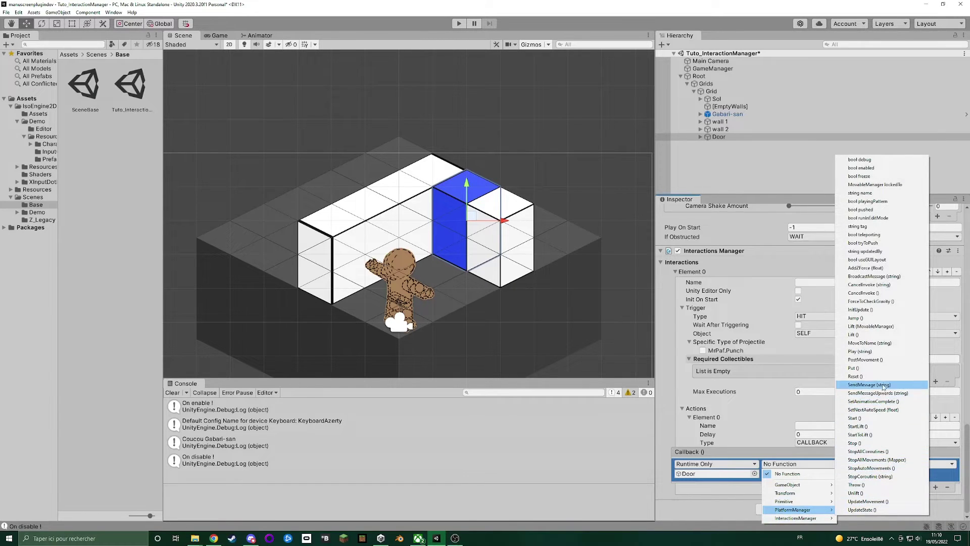
{"action": "left_click", "coordinate": [860, 352]}
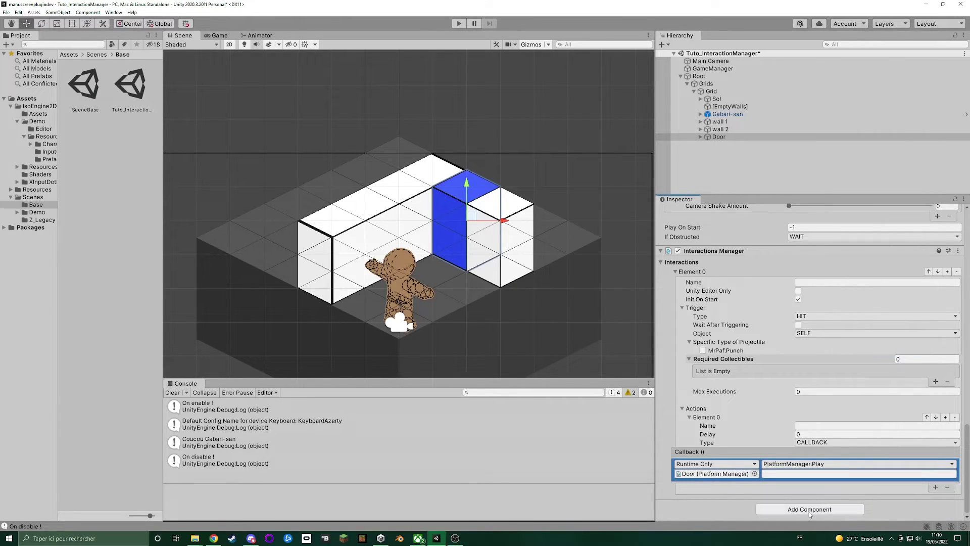
{"action": "left_click", "coordinate": [790, 473]}
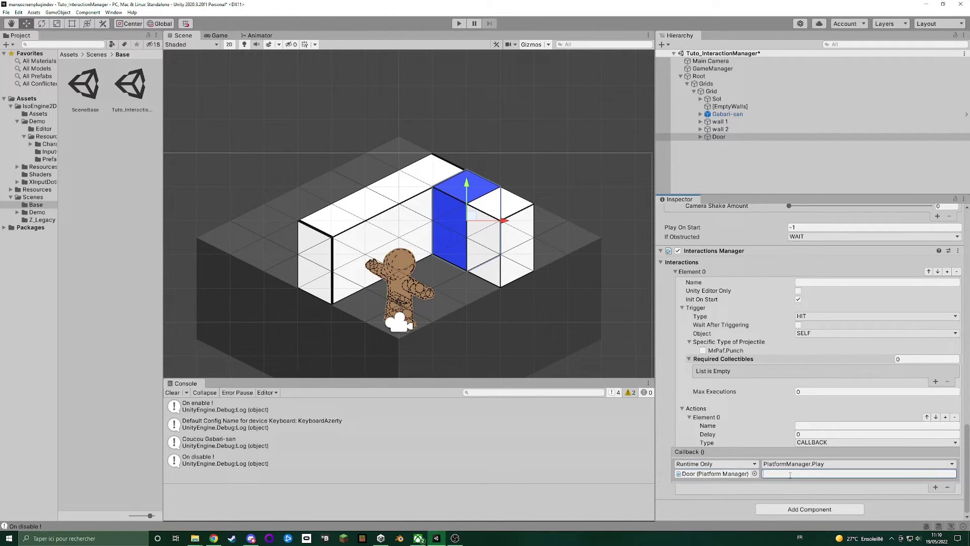
{"action": "type", "text": "OpenDoor"}
{"action": "scroll", "coordinate": [807, 363], "scroll_direction": "up", "scroll_amount": 10}
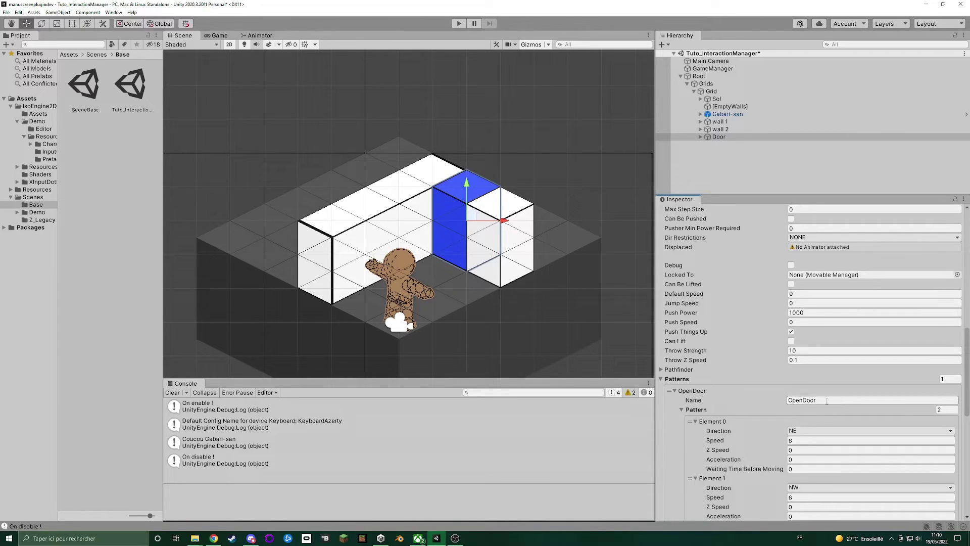
{"action": "scroll", "coordinate": [826, 400], "scroll_direction": "down", "scroll_amount": 10}
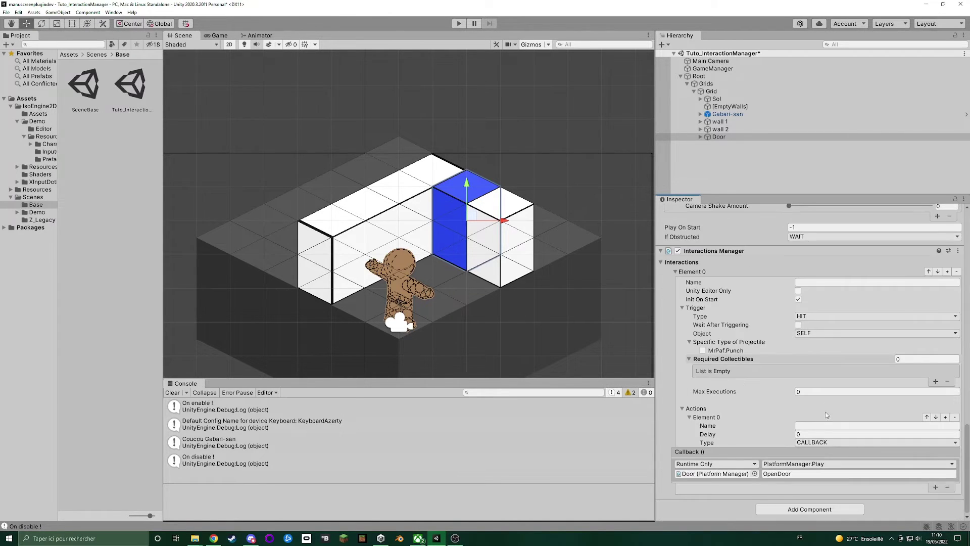
Run the scene, hit the door repeatedly with the character to test its opening movement, and stop the scene
{"action": "left_click", "coordinate": [460, 24]}
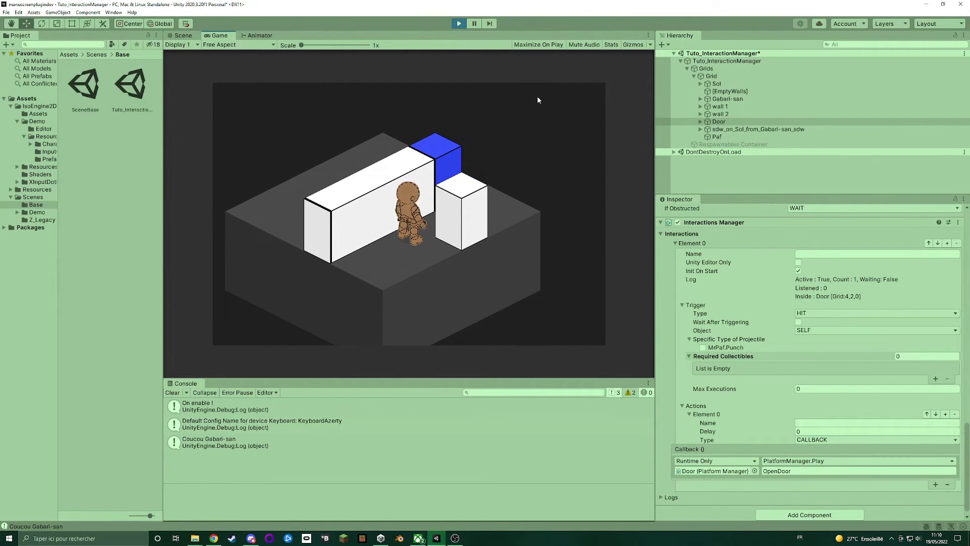
{"action": "key", "text": "Up"}
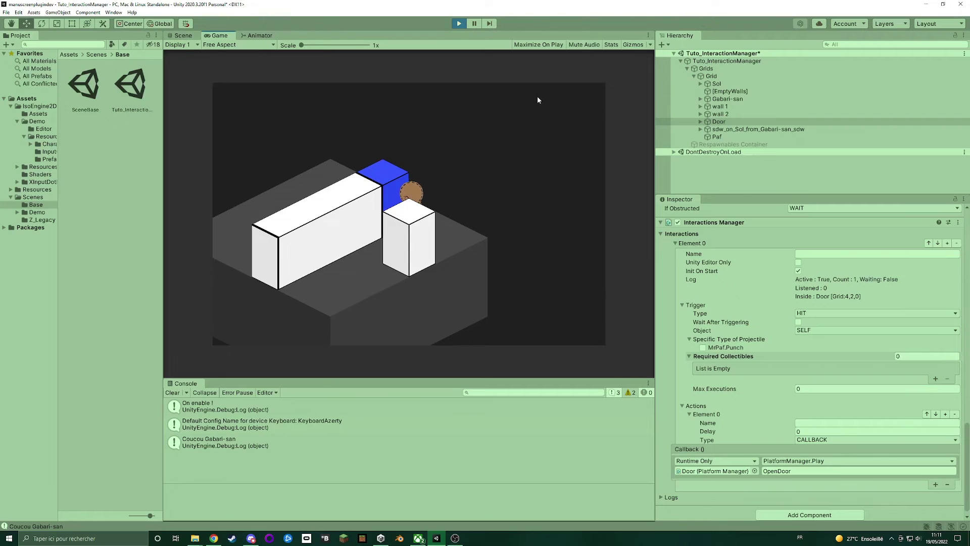
{"action": "key", "text": "space"}
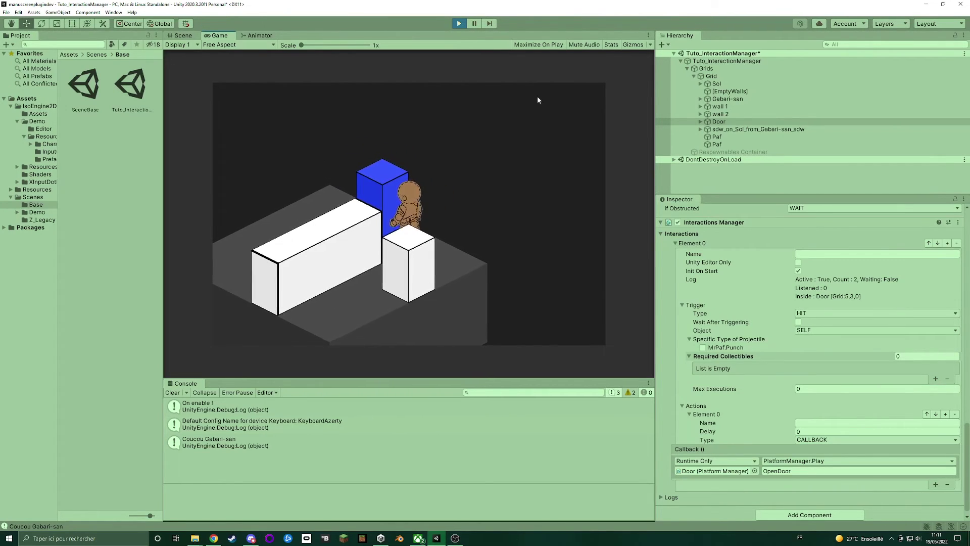
{"action": "key", "text": "space"}
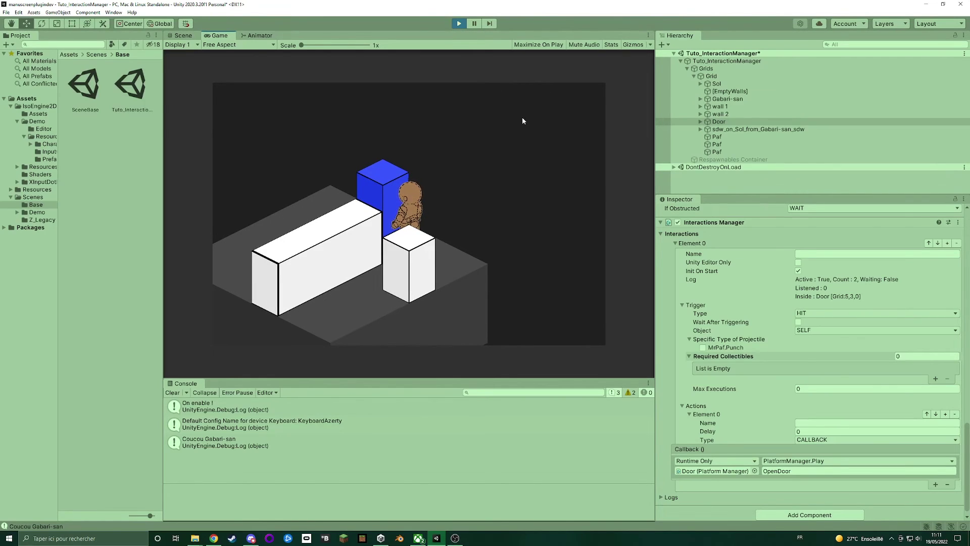
{"action": "left_click", "coordinate": [458, 23]}
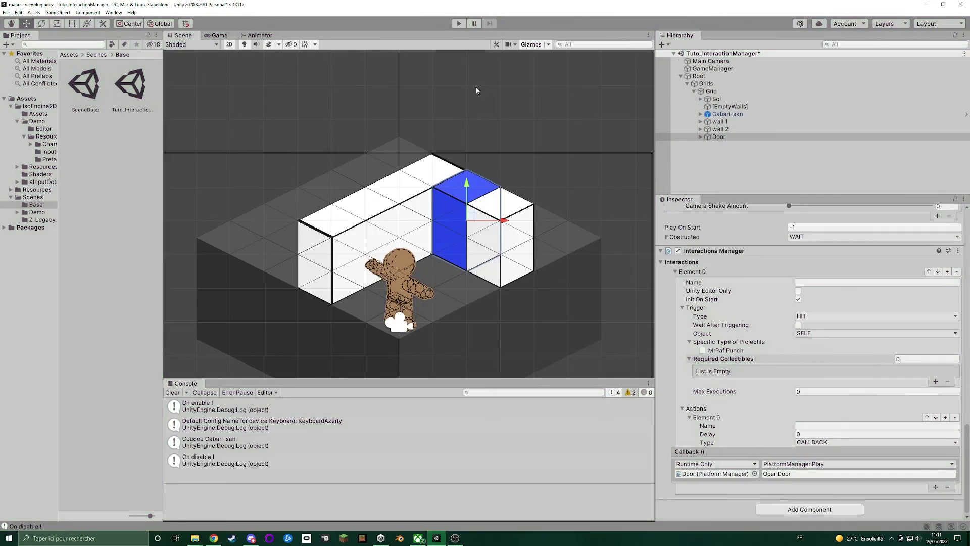